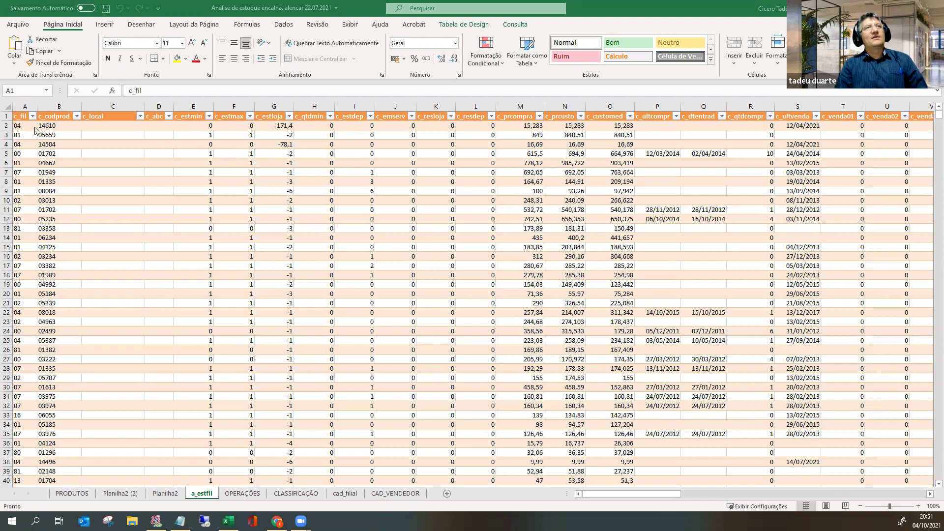
# - Look through the branch codes in the c_fil column of the a_estfil sheet and return to its first rows
pyautogui.click(22, 119)
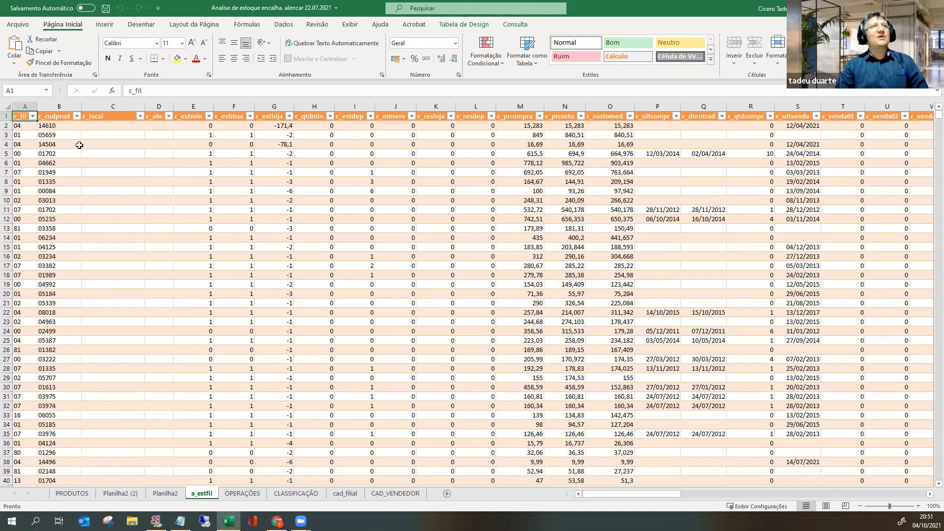
pyautogui.press('Down')
pyautogui.press('Down')
pyautogui.press('Down')
pyautogui.press('Down')
pyautogui.press('Down')
pyautogui.press('Down')
pyautogui.press('Down')
pyautogui.press('Down')
pyautogui.press('Down')
pyautogui.press('Down')
pyautogui.press('Down')
pyautogui.press('Down')
pyautogui.press('Down')
pyautogui.press('Down')
pyautogui.press('Down')
pyautogui.press('Down')
pyautogui.press('Down')
pyautogui.press('Down')
pyautogui.press('Down')
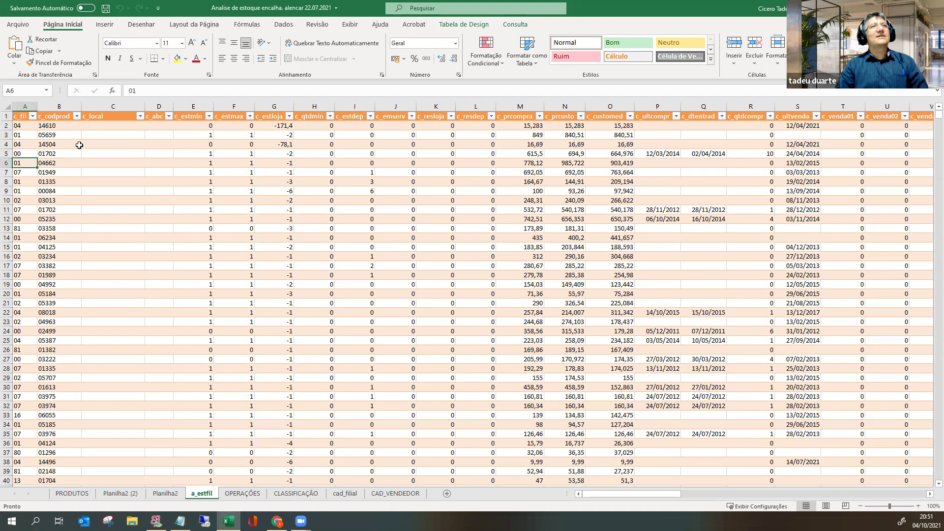
pyautogui.press('Down')
pyautogui.press('Down')
pyautogui.press('Down')
pyautogui.press('Down')
pyautogui.press('Down')
pyautogui.press('Down')
pyautogui.press('Down')
pyautogui.press('Down')
pyautogui.press('Down')
pyautogui.press('Down')
pyautogui.press('Down')
pyautogui.press('Down')
pyautogui.press('Down')
pyautogui.press('Down')
pyautogui.press('Down')
pyautogui.press('Down')
pyautogui.press('Down')
pyautogui.press('Down')
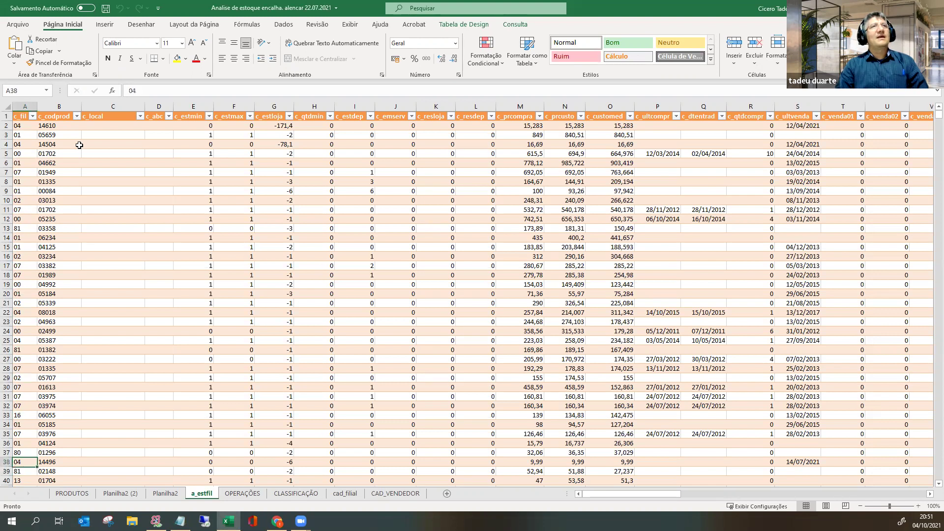
pyautogui.press('Up')
pyautogui.press('Up')
pyautogui.press('Up')
pyautogui.press('Up')
pyautogui.press('Up')
pyautogui.press('Up')
pyautogui.press('Up')
pyautogui.press('Up')
pyautogui.press('Up')
pyautogui.press('Up')
pyautogui.press('Up')
pyautogui.press('Up')
pyautogui.press('Up')
pyautogui.press('Up')
pyautogui.press('Up')
pyautogui.press('Up')
pyautogui.press('Up')
pyautogui.press('Up')
pyautogui.press('Up')
pyautogui.press('Up')
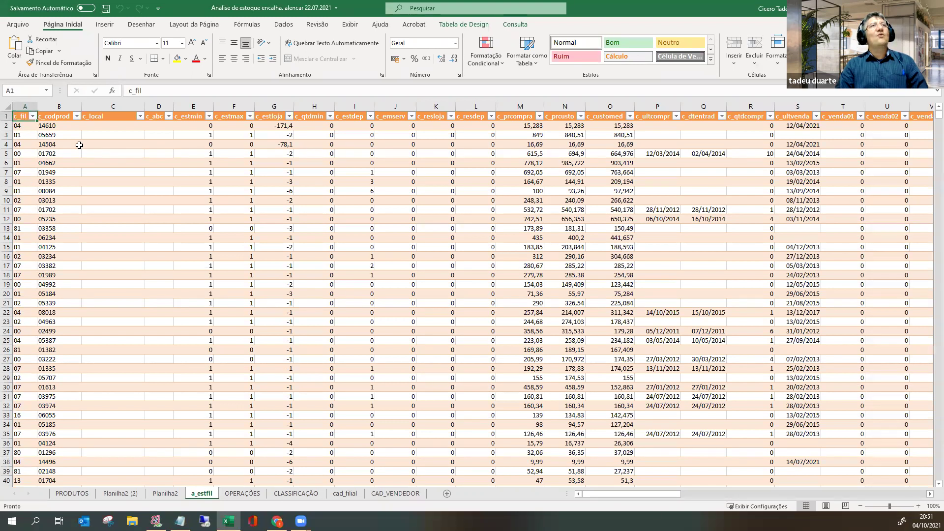
pyautogui.press('Down')
pyautogui.press('Up')
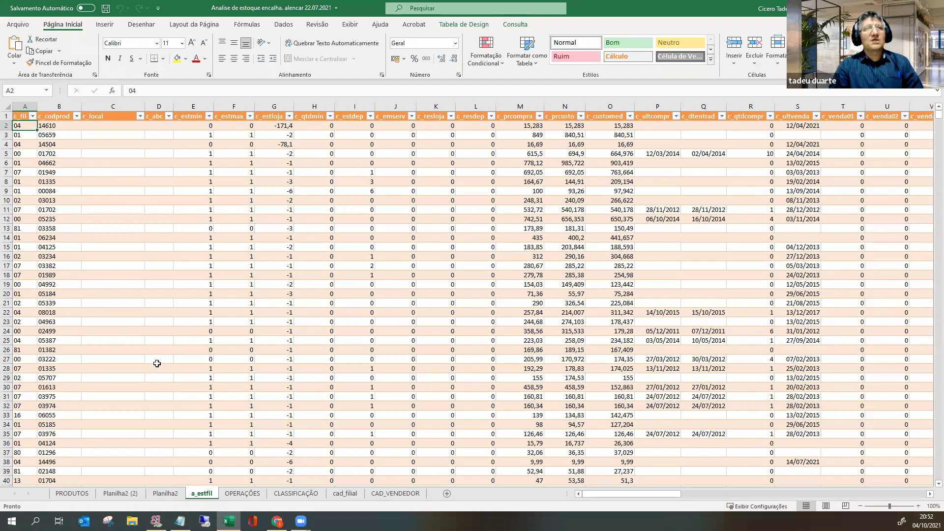
# - Show the workbook's queries and connections and list its connections
pyautogui.click(63, 208)
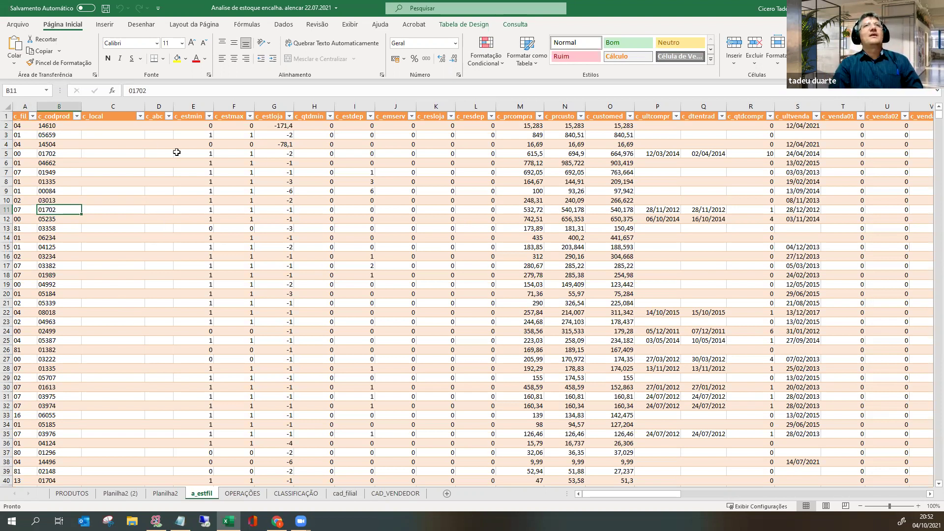
pyautogui.click(284, 24)
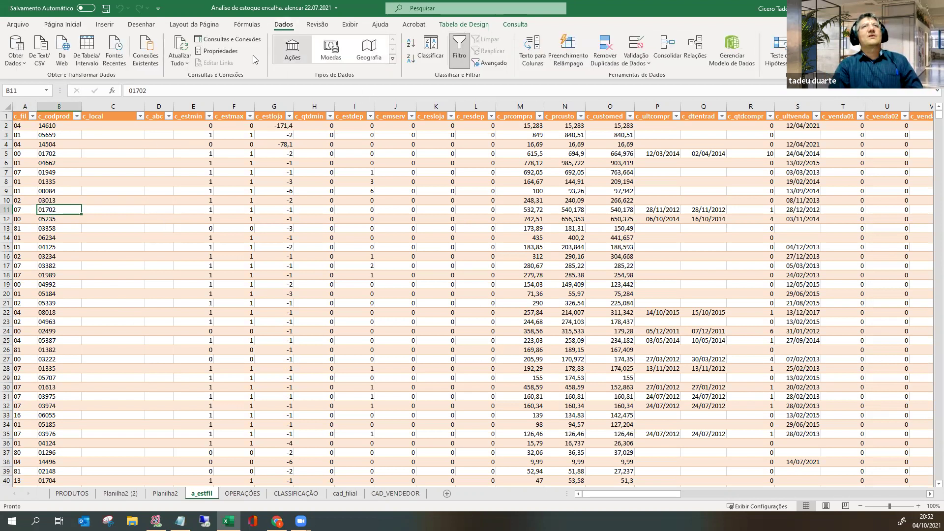
pyautogui.click(227, 39)
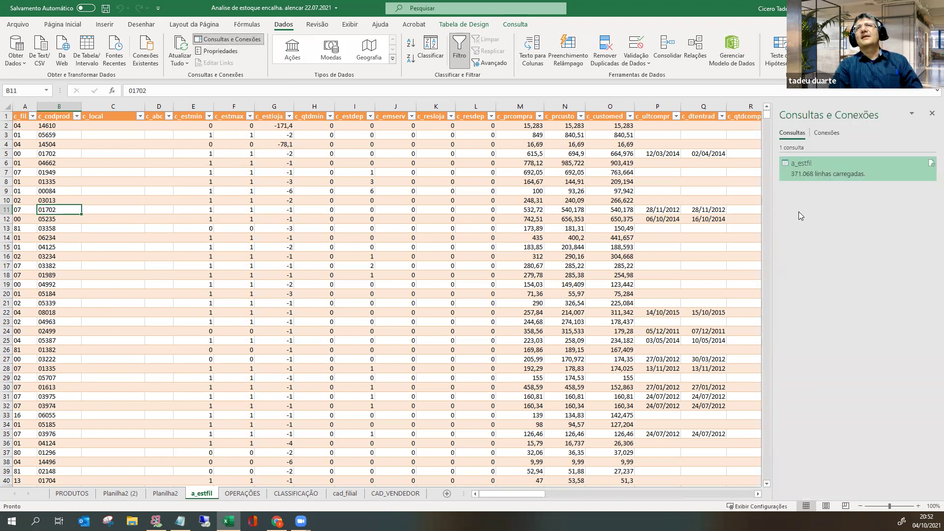
pyautogui.click(828, 133)
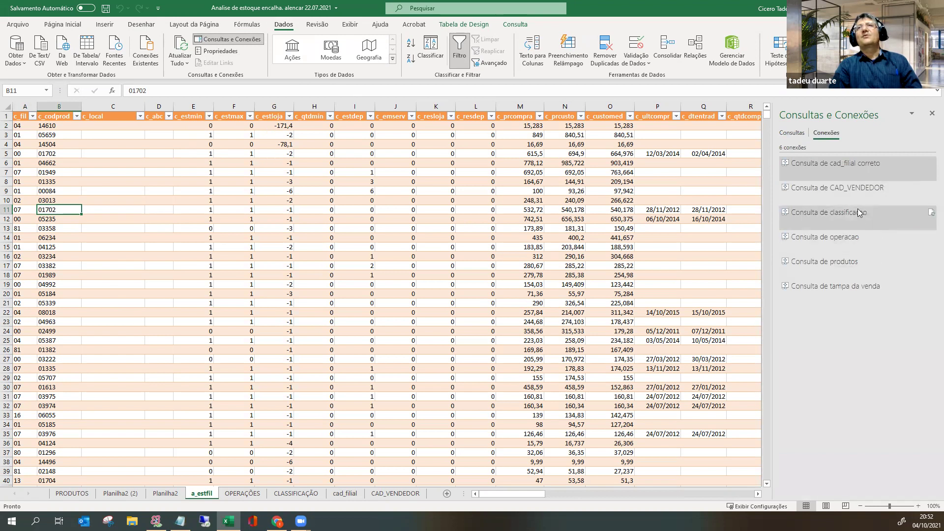
# - Open the properties of the connection "Consulta de cad_filial correto" and show its definition
pyautogui.click(840, 163)
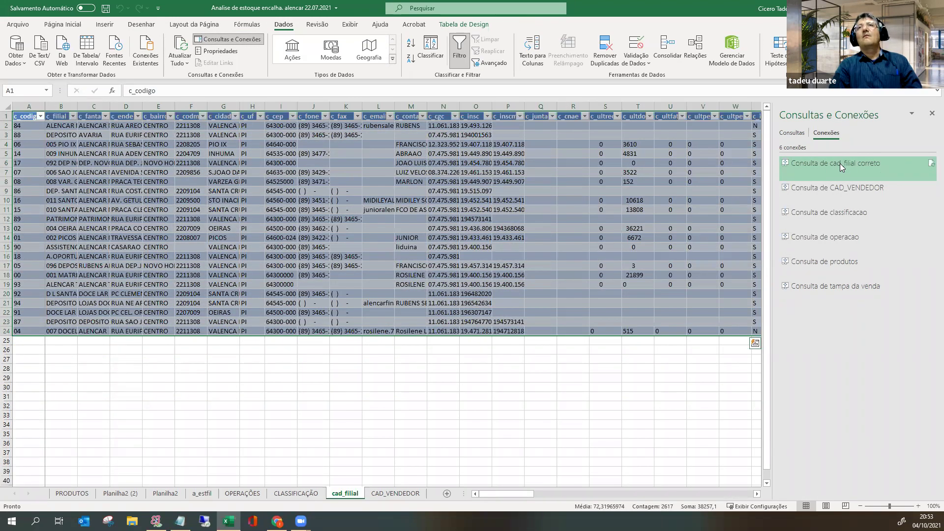
pyautogui.rightClick(840, 163)
pyautogui.click(868, 193)
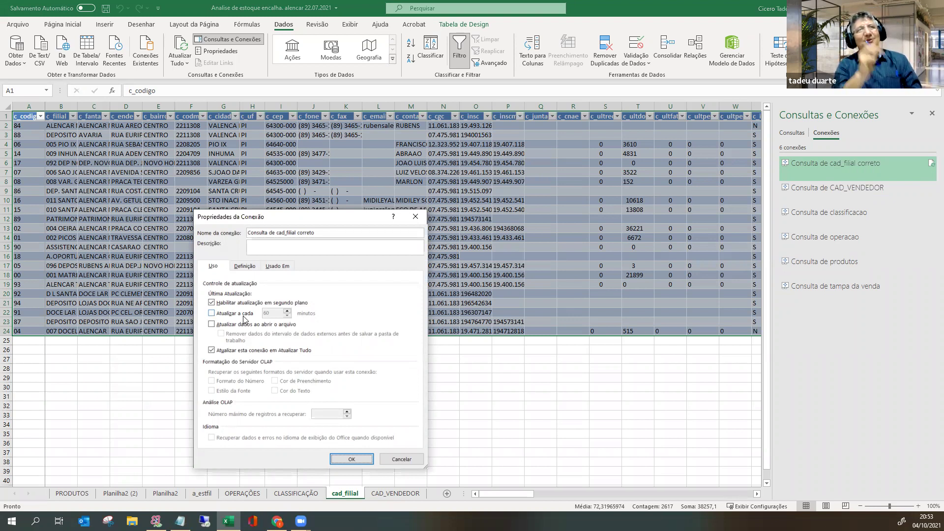
pyautogui.click(245, 267)
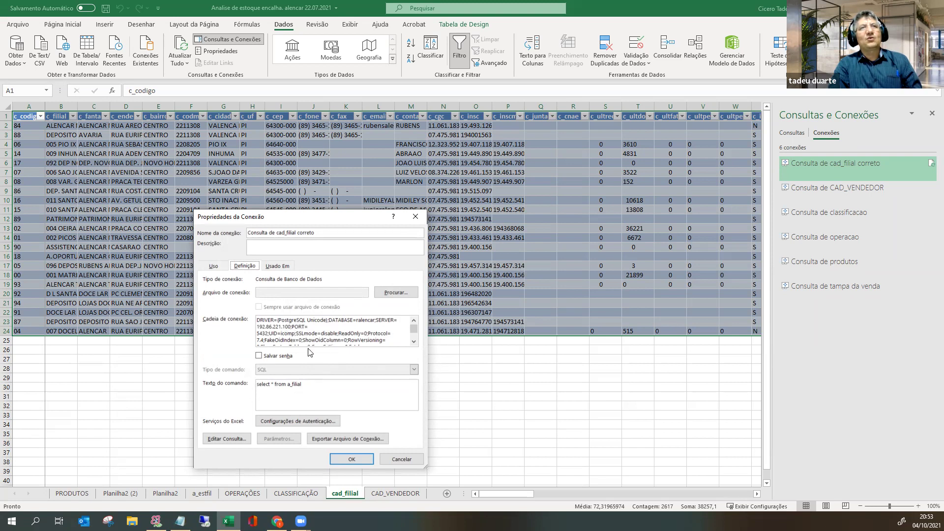
# - Read through the connection string of the cad_filial connection and close its properties without changes
pyautogui.click(415, 342)
pyautogui.click(415, 342)
pyautogui.click(414, 342)
pyautogui.click(414, 342)
pyautogui.click(415, 341)
pyautogui.click(415, 342)
pyautogui.click(415, 343)
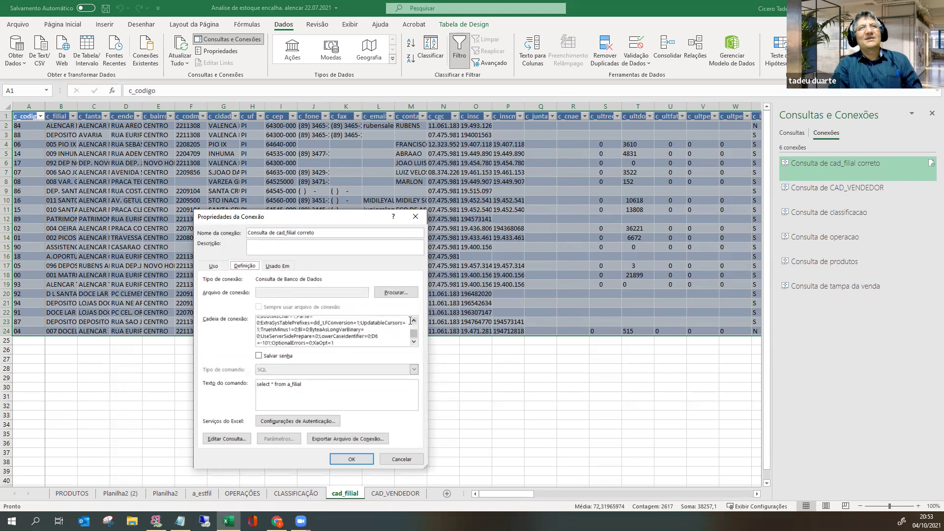
pyautogui.click(414, 320)
pyautogui.click(414, 320)
pyautogui.click(414, 321)
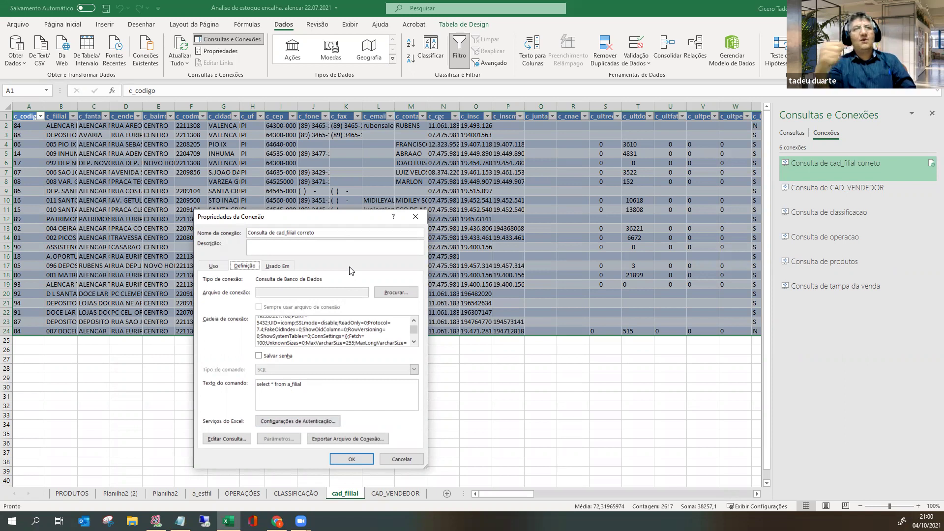
pyautogui.click(414, 216)
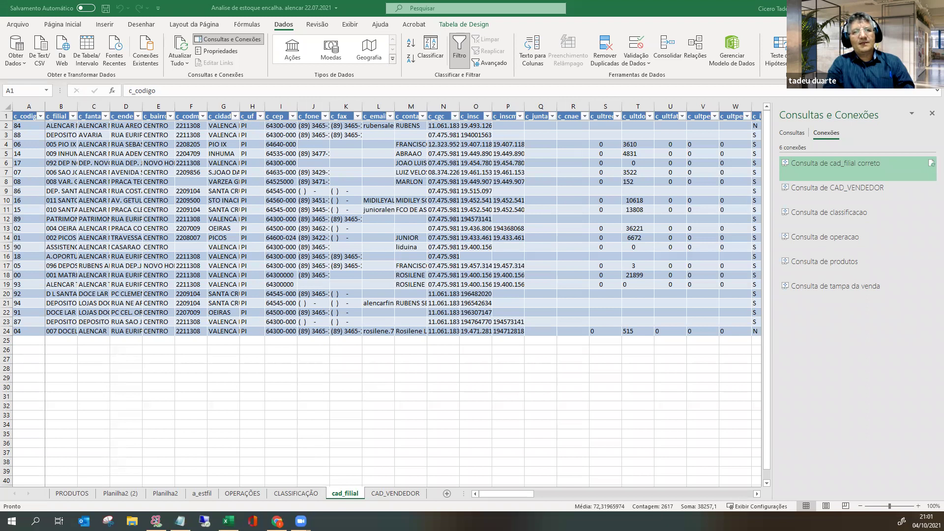
# - Examine the cad_filial table down to its last row, and view the OPERAÇÕES and a_estfil sheets
pyautogui.hotkey('ctrl', 'a')
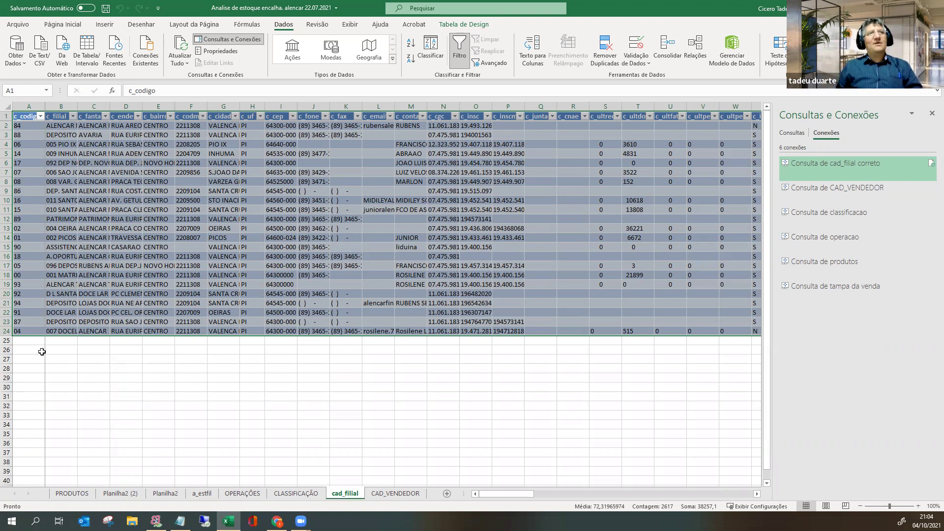
pyautogui.click(26, 331)
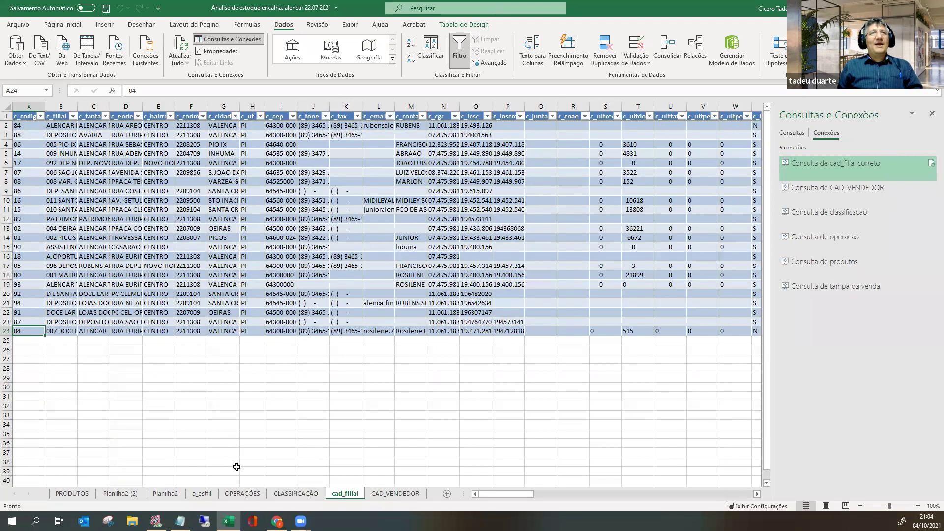
pyautogui.click(246, 493)
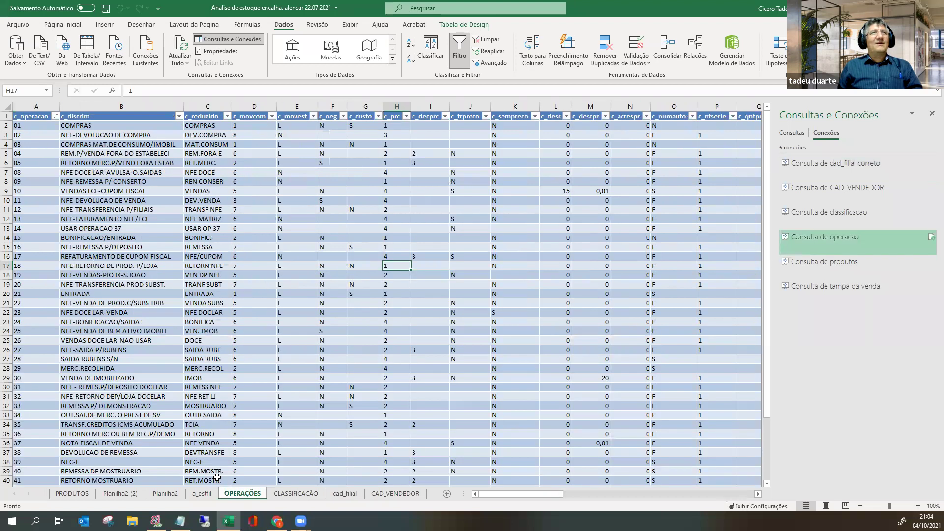
pyautogui.click(201, 496)
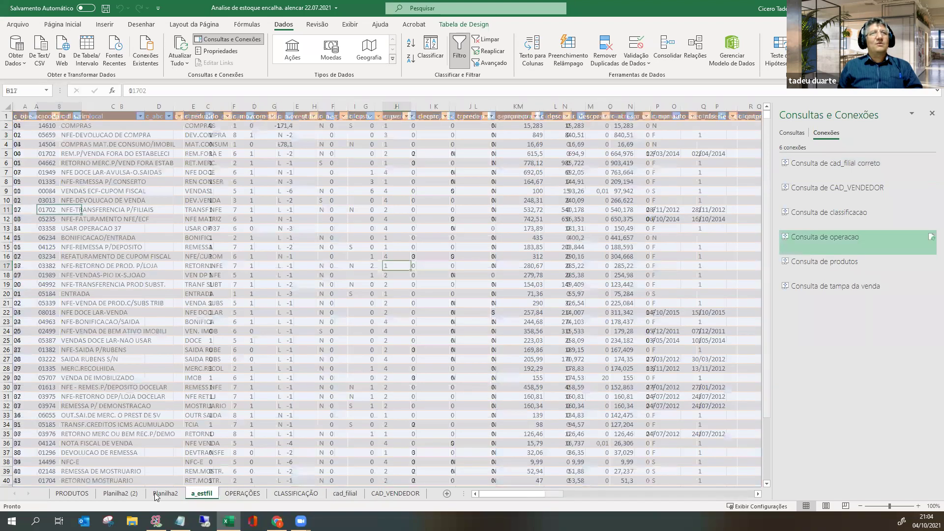
# - Check how far the table on the PRODUTOS sheet extends, from its first to its last row, and return to cell A1
pyautogui.click(84, 493)
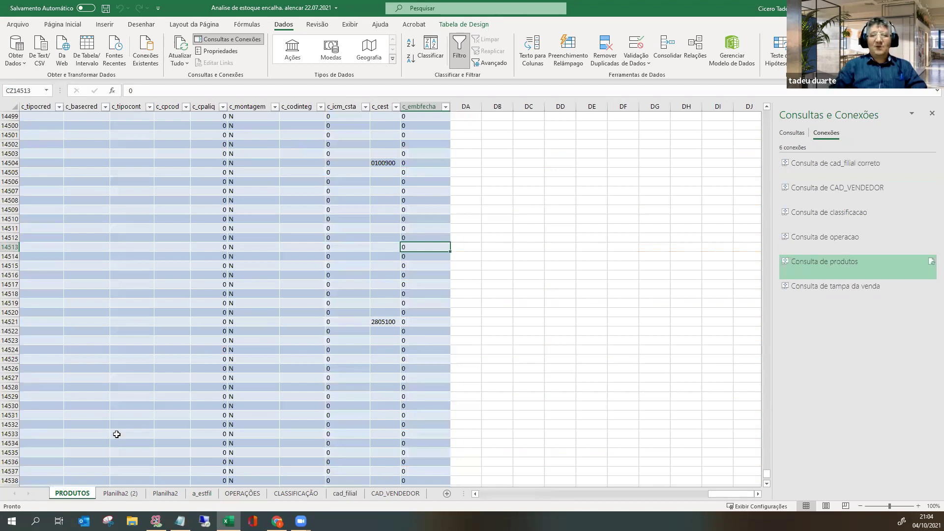
pyautogui.press('Home')
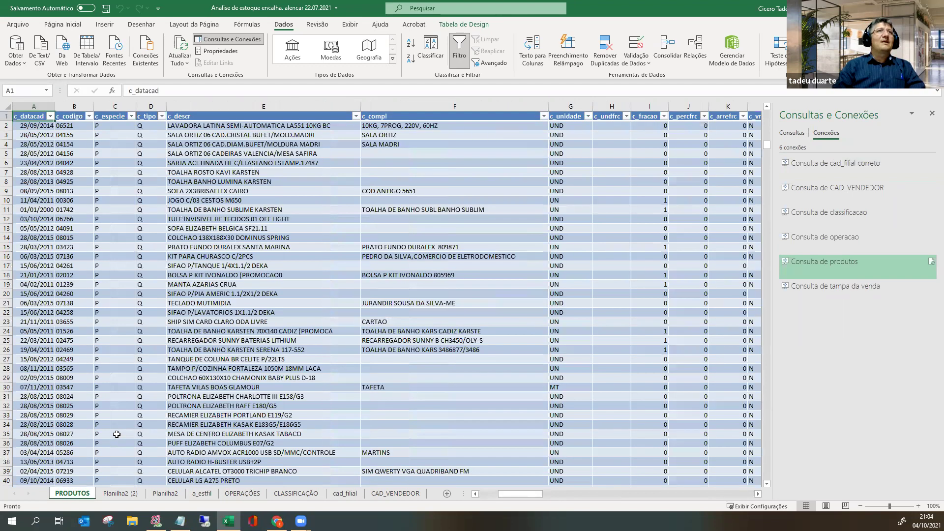
pyautogui.hotkey('ctrl', 'Down')
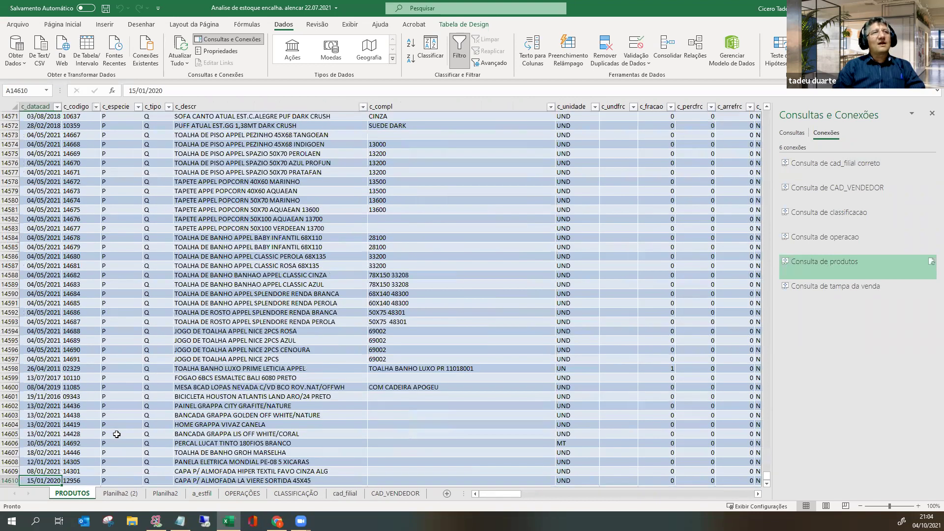
pyautogui.hotkey('ctrl', 'Up')
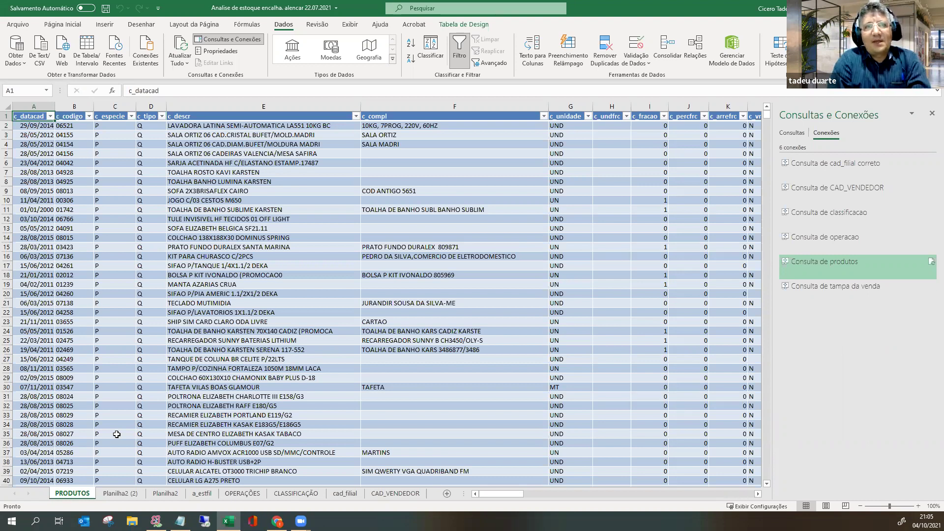
pyautogui.click(117, 434)
pyautogui.press('Left')
pyautogui.press('Left')
pyautogui.hotkey('ctrl', 'Down')
pyautogui.hotkey('ctrl', 'Down')
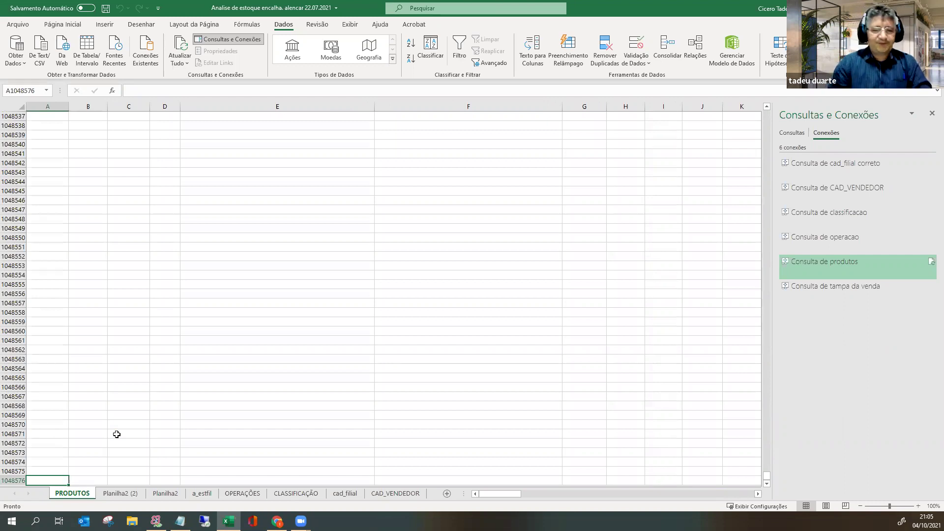
pyautogui.hotkey('ctrl', 'Home')
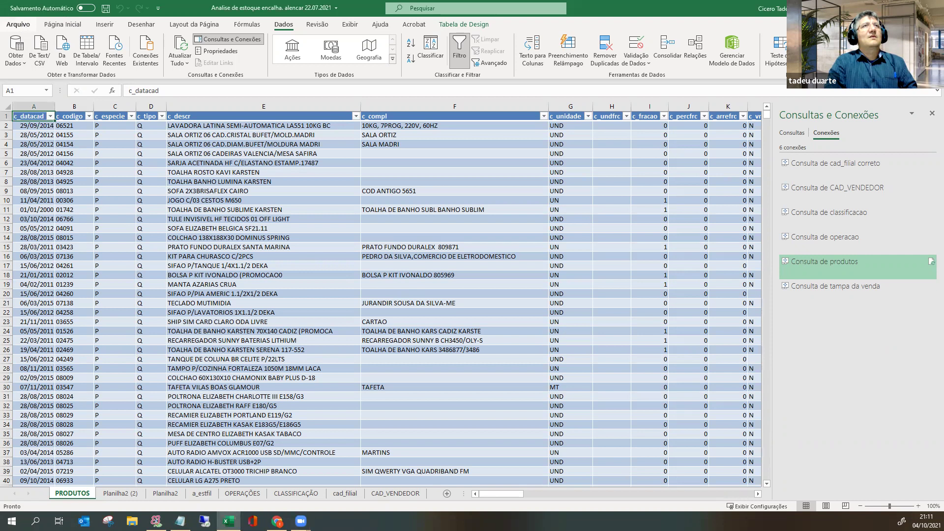
# - Create a new blank workbook
pyautogui.click(25, 25)
pyautogui.click(141, 113)
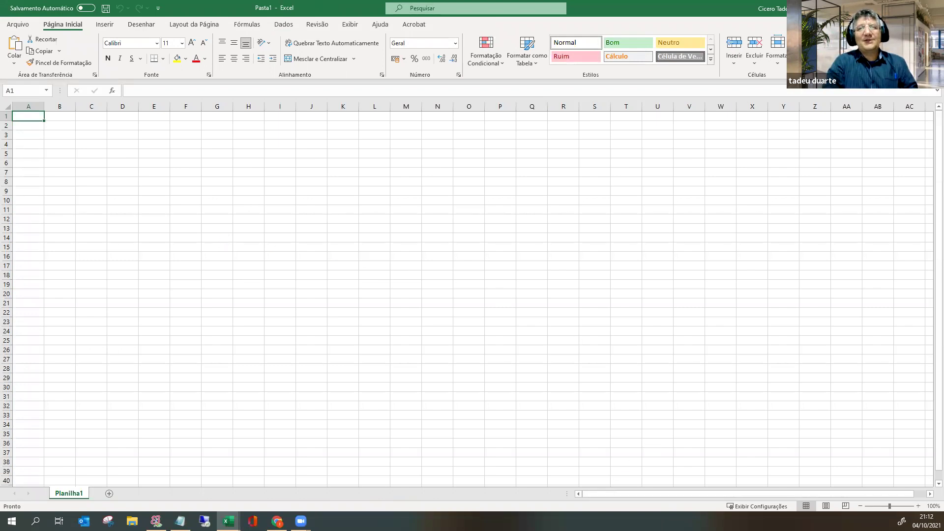
# - Switch to Chrome, search Google for "TABELA DE SALÁRIO MINIMO BRASILEIRO" and open the Fetapergs result "Tabelas Salário Mínimo"
pyautogui.hotkey('alt', 'Tab')
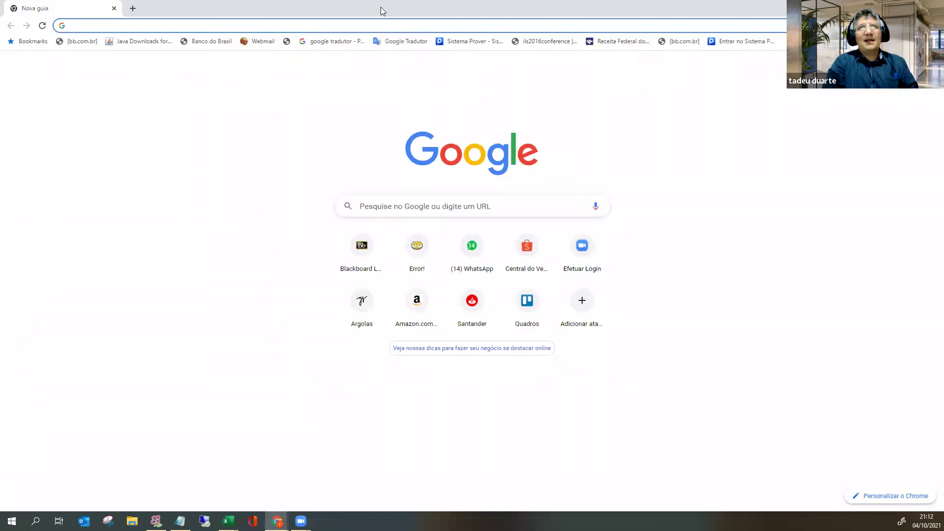
pyautogui.click(346, 26)
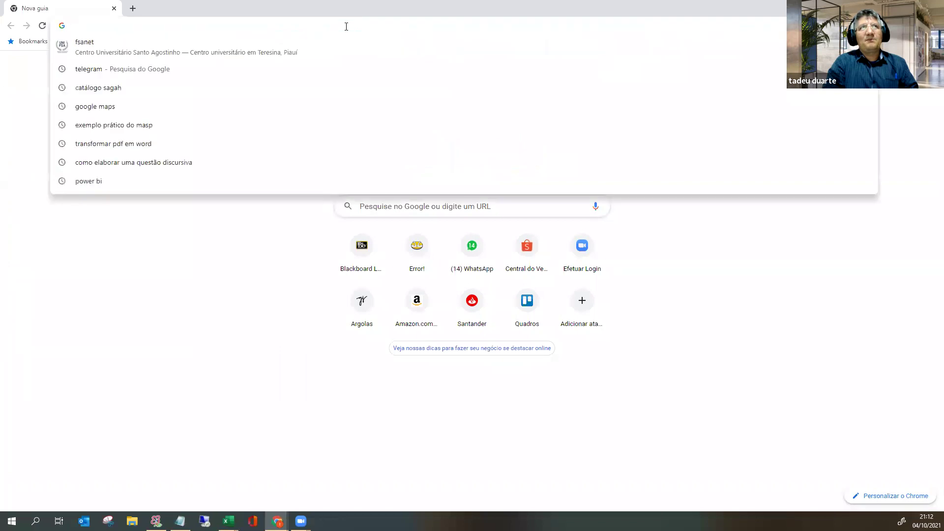
pyautogui.write('T')
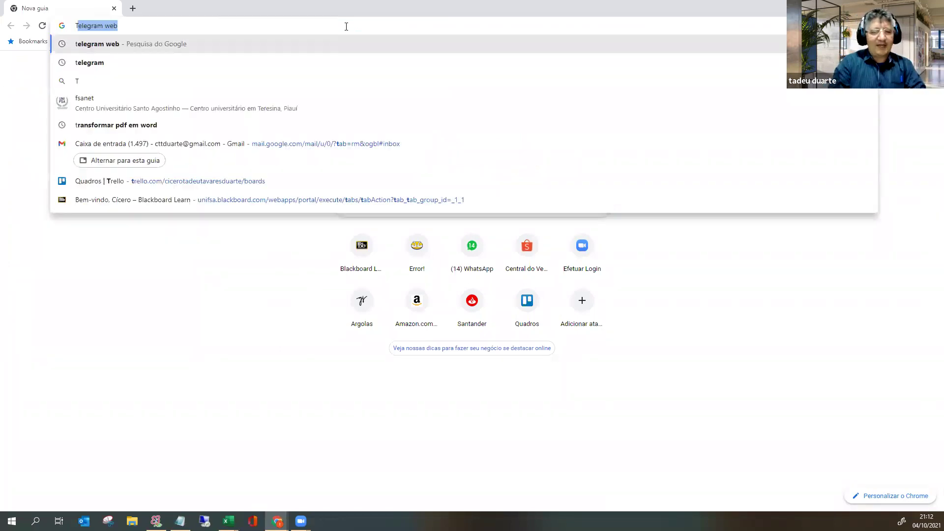
pyautogui.write('ABELA DE')
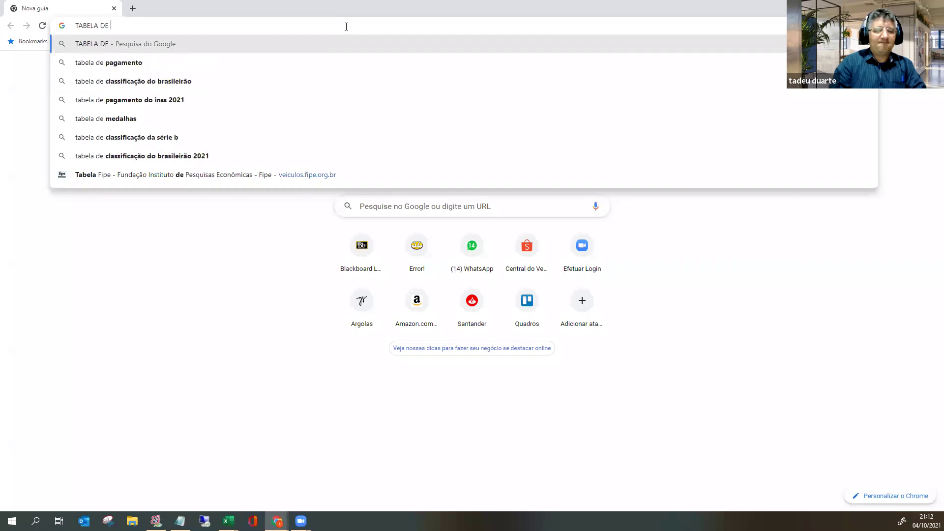
pyautogui.write(' SALÁ')
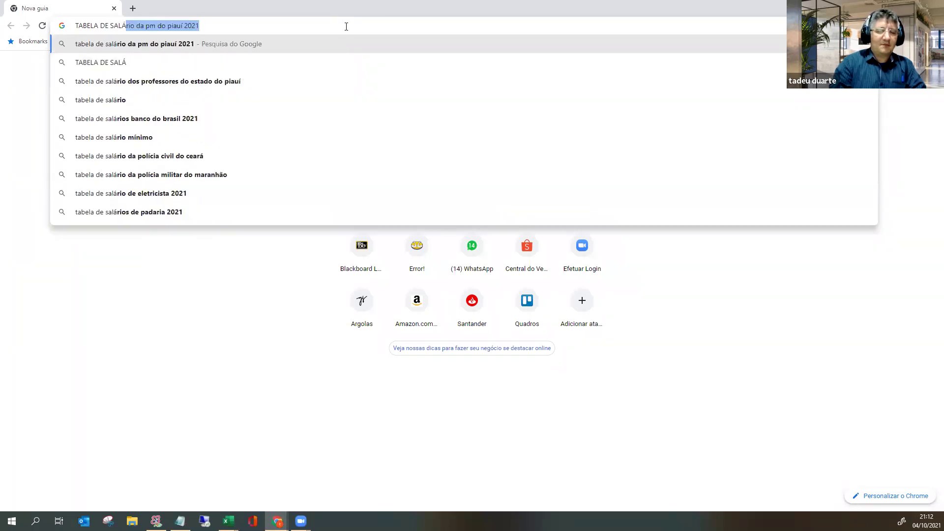
pyautogui.write('RIO MI')
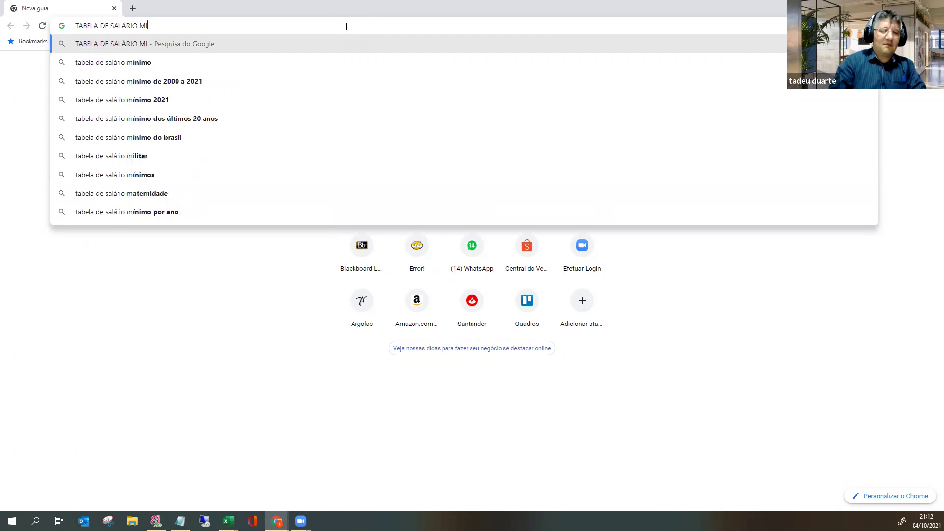
pyautogui.write('NIMO BRASI')
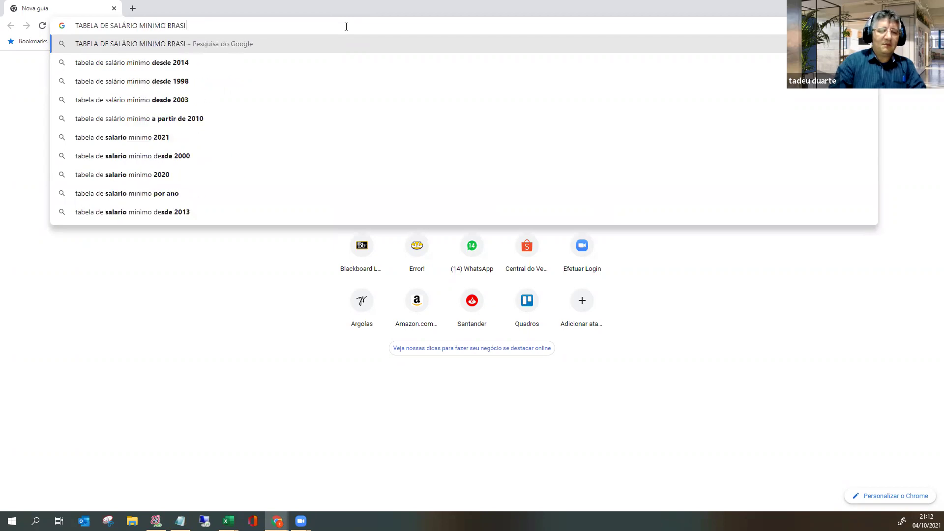
pyautogui.write('LEIRO')
pyautogui.press('Return')
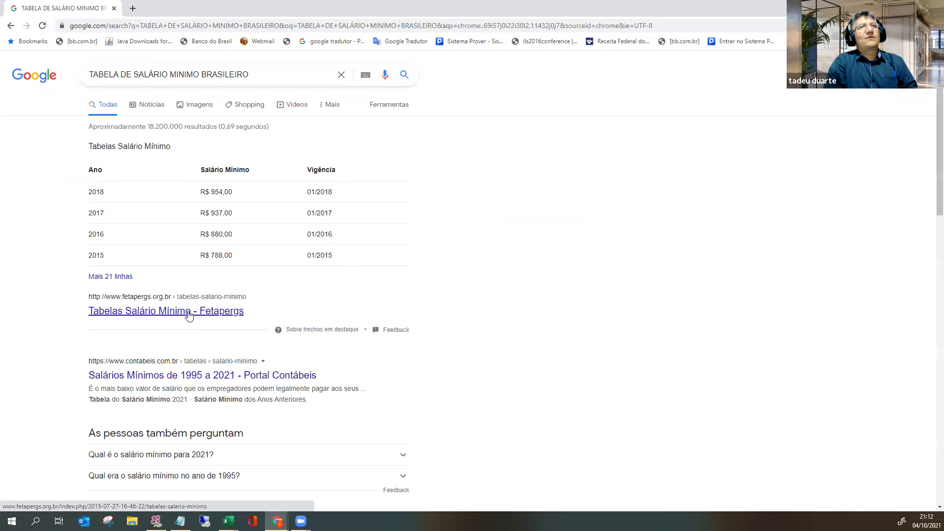
pyautogui.click(189, 315)
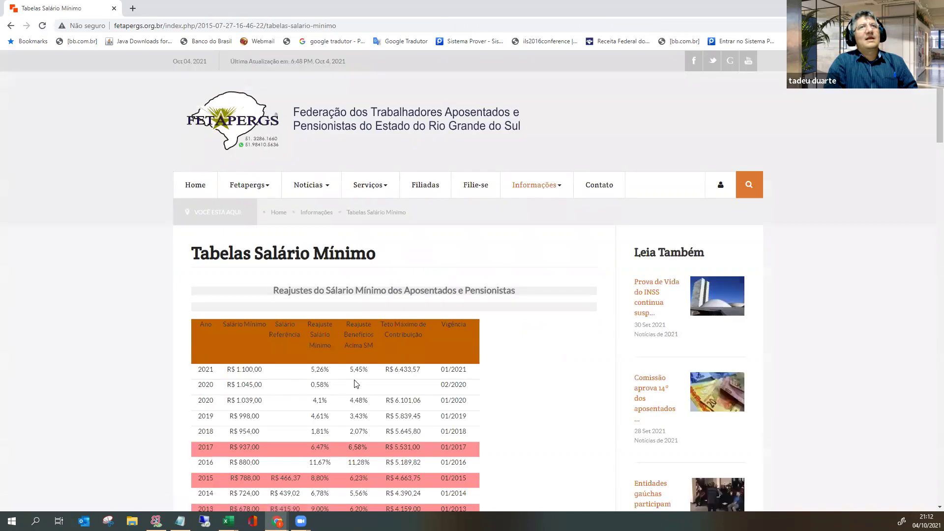
# - Copy the whole minimum wage table, years 2021 to 2000, from the web page and paste it at cell A1 of the blank Excel workbook
pyautogui.scroll(-4, 405, 360)
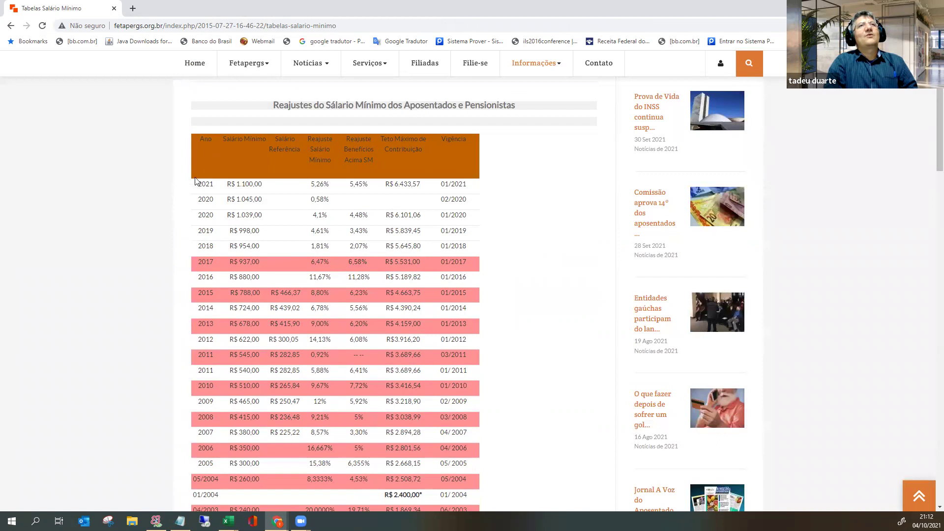
pyautogui.moveTo(187, 139); pyautogui.dragTo(484, 313)
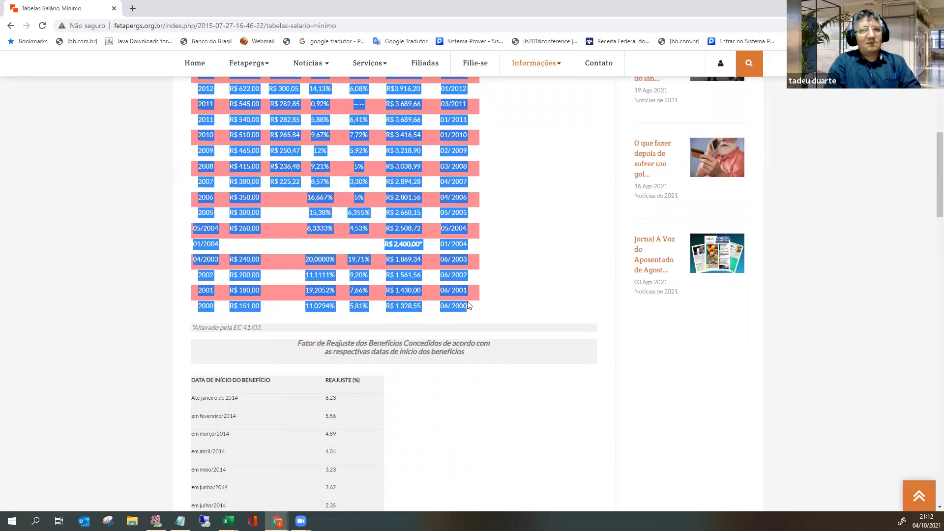
pyautogui.hotkey('alt', 'Tab')
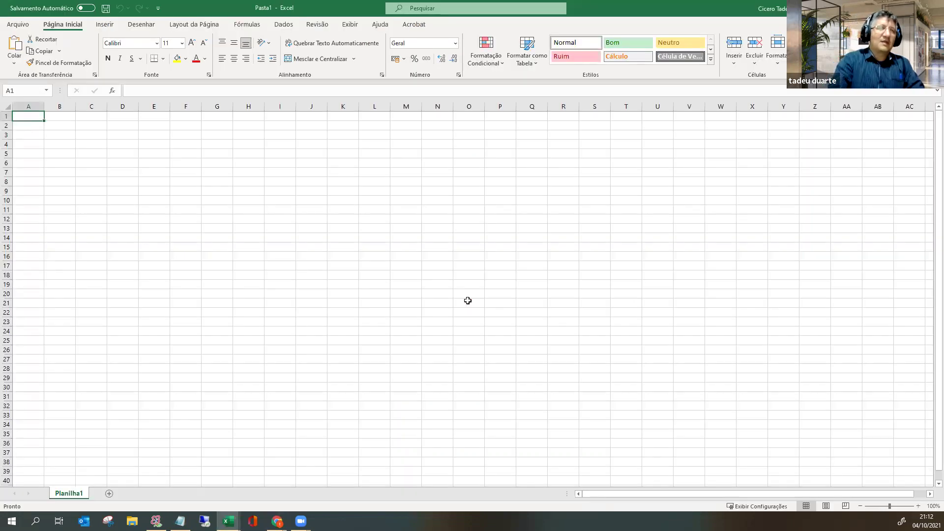
pyautogui.hotkey('ctrl', 'v')
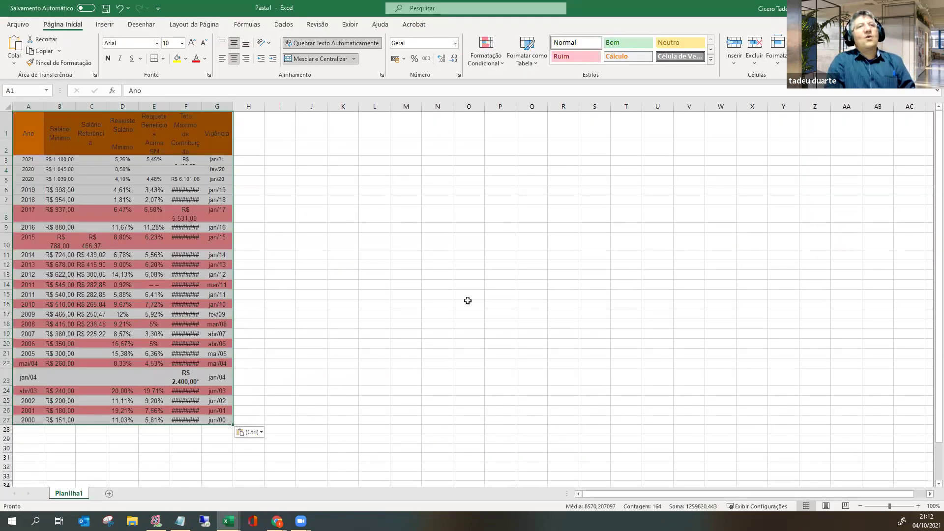
# - Convert the pasted table into a refreshable web query and import the Fetapergs page into the sheet
pyautogui.click(262, 433)
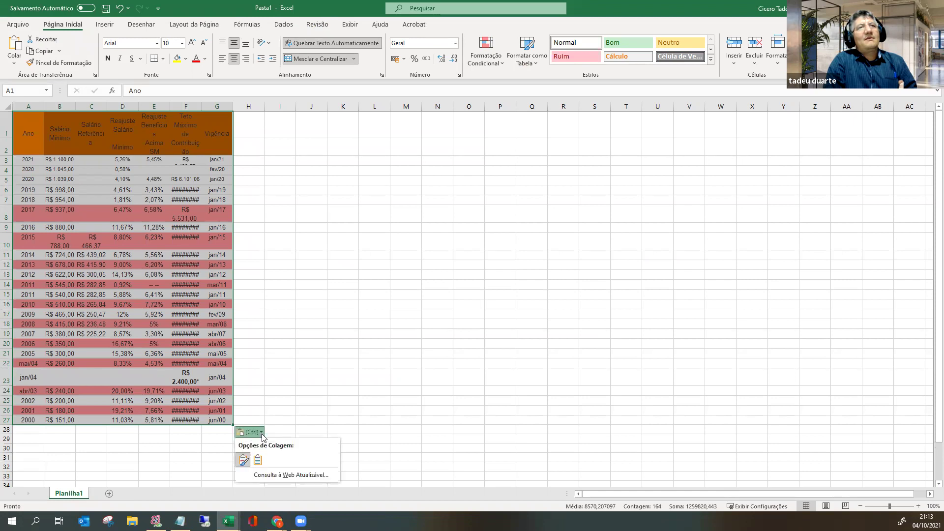
pyautogui.click(313, 474)
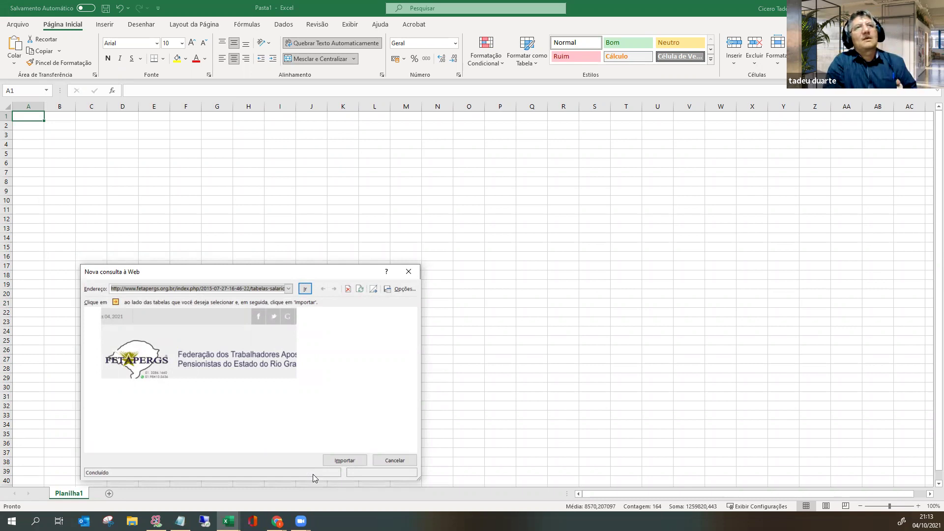
pyautogui.click(344, 460)
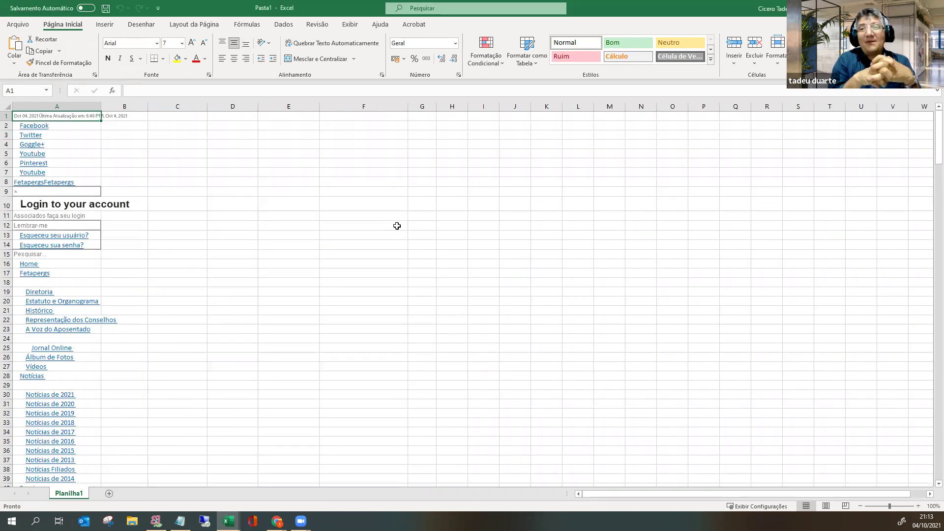
# - Look through the imported page content down past the minimum wage table
pyautogui.press('Down')
pyautogui.press('Down')
pyautogui.press('Down')
pyautogui.press('Down')
pyautogui.press('Down')
pyautogui.press('Down')
pyautogui.press('Down')
pyautogui.press('Down')
pyautogui.press('Down')
pyautogui.press('Down')
pyautogui.press('Down')
pyautogui.press('Down')
pyautogui.press('Down')
pyautogui.press('Down')
pyautogui.press('Down')
pyautogui.press('Down')
pyautogui.press('Down')
pyautogui.press('Down')
pyautogui.press('Down')
pyautogui.press('Down')
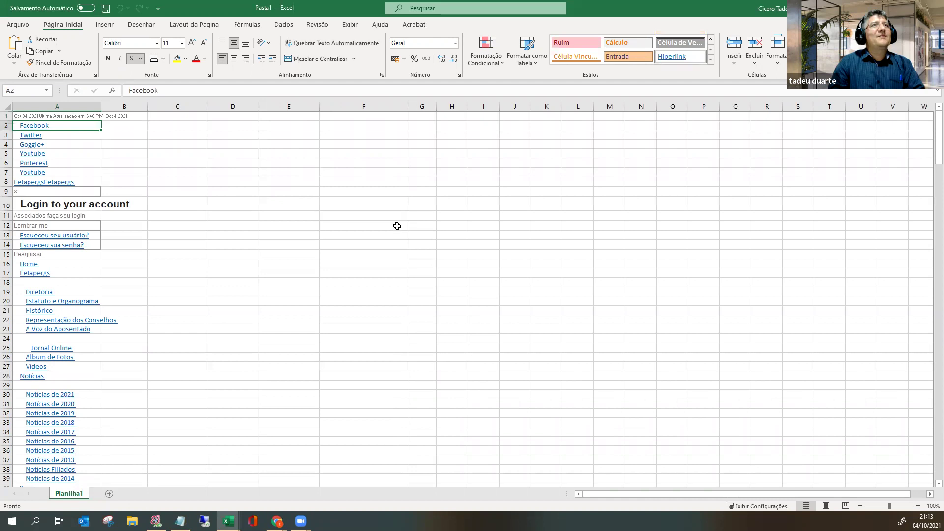
pyautogui.press('Down')
pyautogui.press('Down')
pyautogui.press('Down')
pyautogui.press('Down')
pyautogui.press('Down')
pyautogui.press('Down')
pyautogui.press('Down')
pyautogui.press('Down')
pyautogui.press('Down')
pyautogui.press('Down')
pyautogui.press('Down')
pyautogui.press('Down')
pyautogui.press('Down')
pyautogui.press('Down')
pyautogui.press('Down')
pyautogui.press('Down')
pyautogui.press('Down')
pyautogui.press('Down')
pyautogui.press('Down')
pyautogui.press('Down')
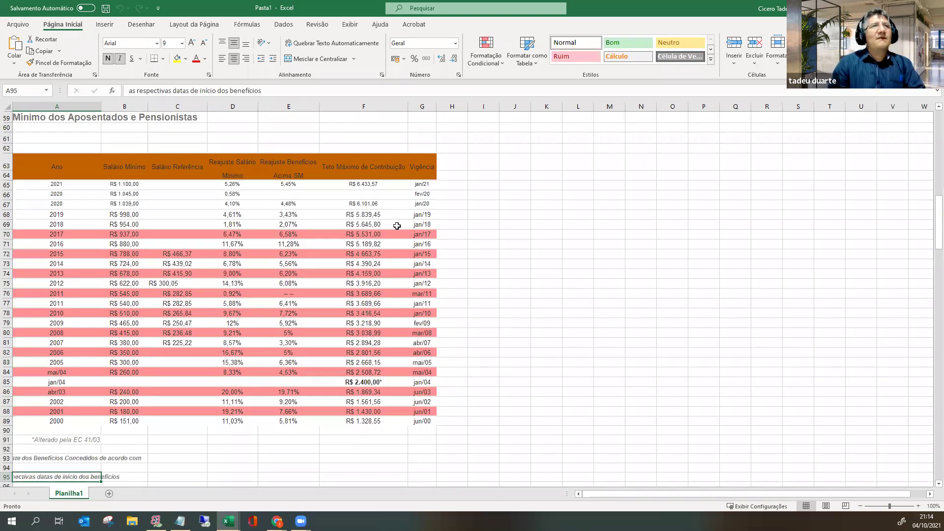
# - Clear the contents of cells A69:F80 in the imported minimum wage table
pyautogui.press('Up')
pyautogui.press('Up')
pyautogui.press('Up')
pyautogui.press('Up')
pyautogui.press('Up')
pyautogui.press('Up')
pyautogui.press('Up')
pyautogui.press('Up')
pyautogui.press('Up')
pyautogui.press('Up')
pyautogui.press('Up')
pyautogui.press('Up')
pyautogui.press('Up')
pyautogui.press('Up')
pyautogui.press('Up')
pyautogui.press('Up')
pyautogui.press('Up')
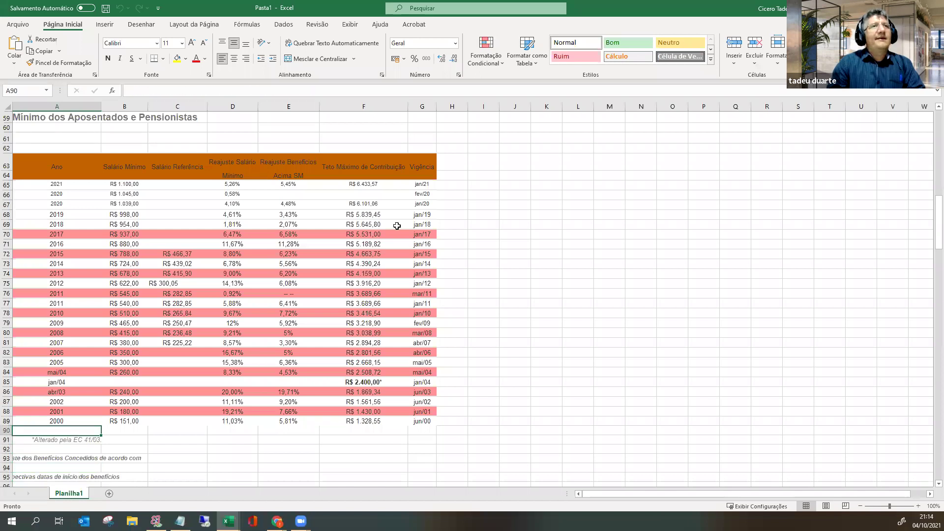
pyautogui.press('Up')
pyautogui.press('Up')
pyautogui.press('Up')
pyautogui.press('Up')
pyautogui.press('Up')
pyautogui.press('Up')
pyautogui.press('Up')
pyautogui.press('Up')
pyautogui.press('Up')
pyautogui.press('Up')
pyautogui.press('Up')
pyautogui.press('Up')
pyautogui.press('Down')
pyautogui.press('Down')
pyautogui.press('Down')
pyautogui.hotkey('shift', 'Right')
pyautogui.hotkey('shift', 'Down')
pyautogui.hotkey('shift', 'Right')
pyautogui.hotkey('shift', 'Down')
pyautogui.hotkey('shift', 'Right')
pyautogui.hotkey('shift', 'Down')
pyautogui.hotkey('shift', 'Right')
pyautogui.hotkey('shift', 'Down')
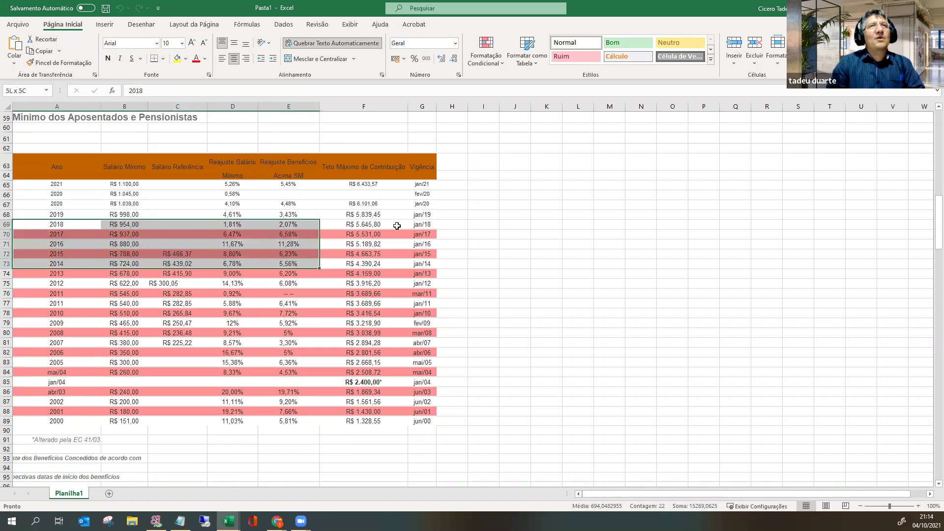
pyautogui.hotkey('shift', 'Right')
pyautogui.hotkey('shift', 'Down')
pyautogui.hotkey('shift', 'Right')
pyautogui.hotkey('shift', 'Down')
pyautogui.hotkey('shift', 'Right')
pyautogui.hotkey('shift', 'Down')
pyautogui.hotkey('shift', 'Left')
pyautogui.hotkey('shift', 'Left')
pyautogui.hotkey('shift', 'Down')
pyautogui.hotkey('shift', 'Down')
pyautogui.hotkey('shift', 'Down')
pyautogui.hotkey('shift', 'Down')
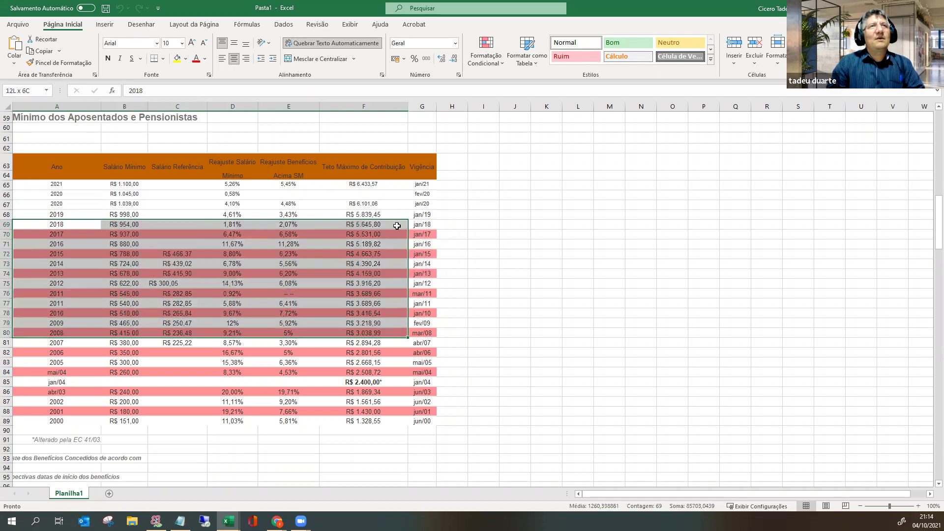
pyautogui.press('Delete')
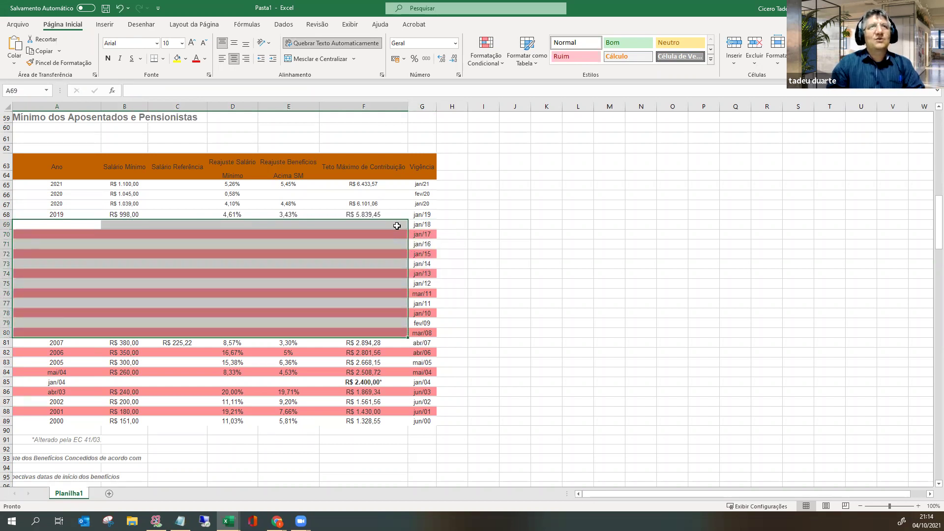
pyautogui.press('Left')
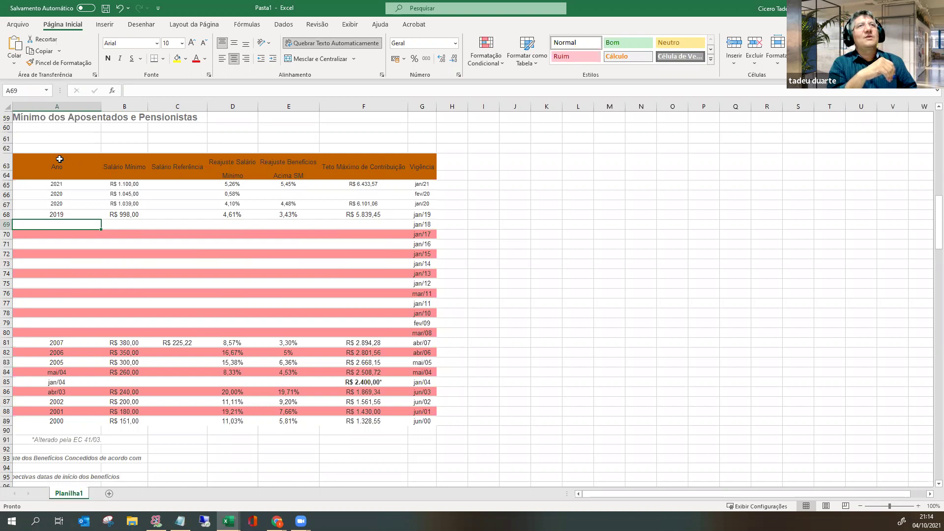
# - Refresh the web query from the table's Ano header cell
pyautogui.rightClick(59, 159)
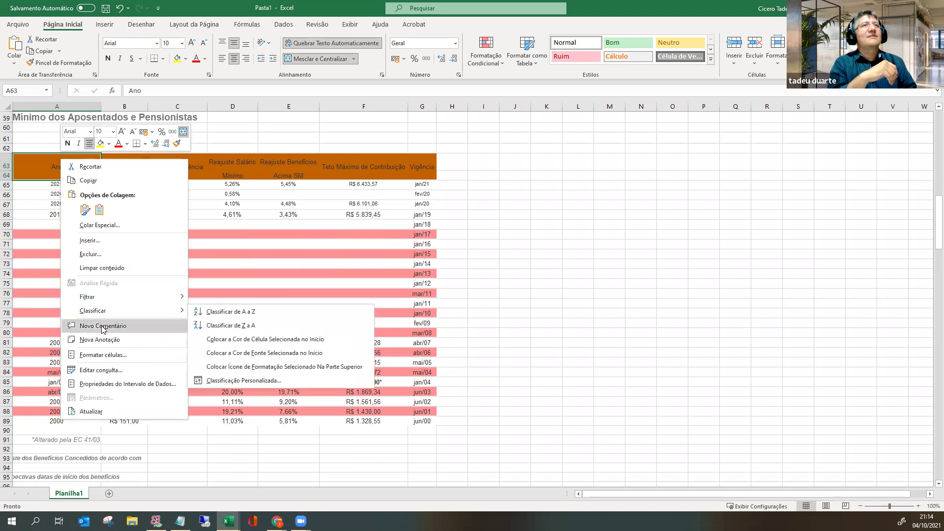
pyautogui.click(91, 412)
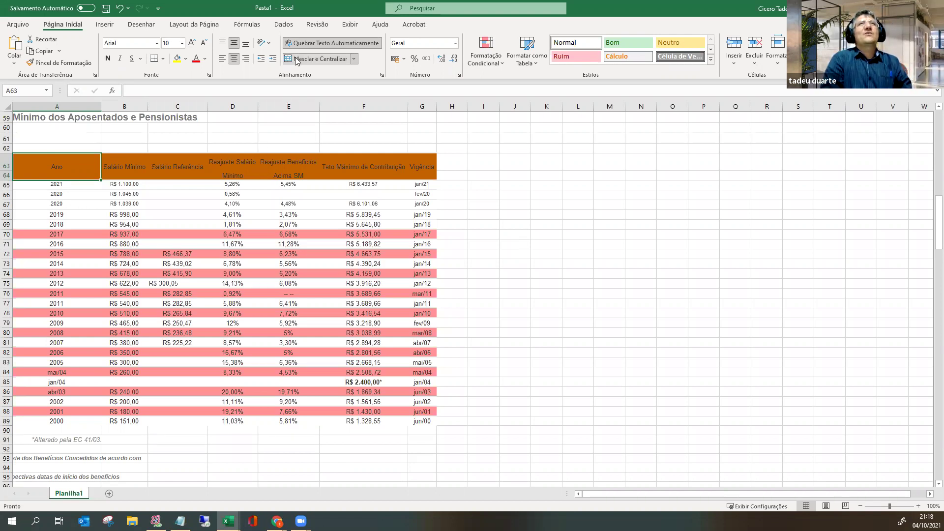
# - Examine the workbook's web connection properties, including its usage and definition settings, and close them without changes
pyautogui.click(283, 25)
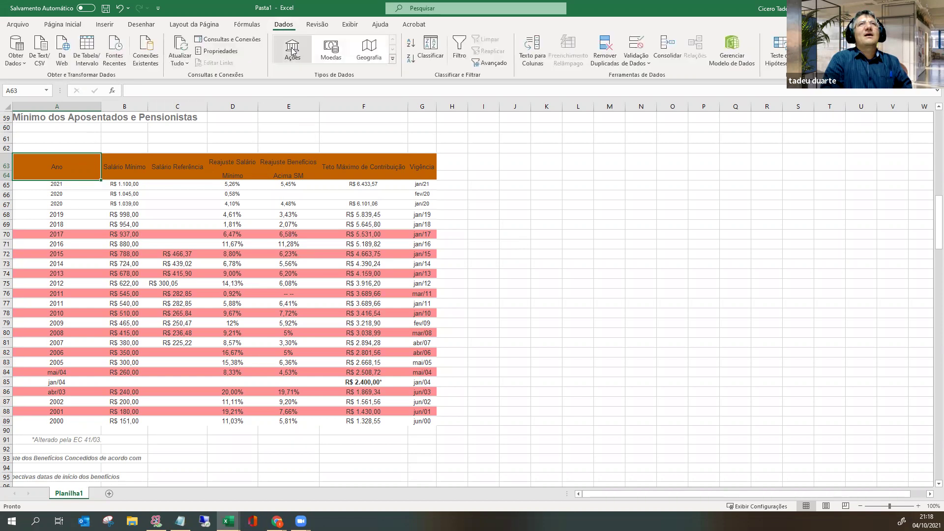
pyautogui.click(229, 43)
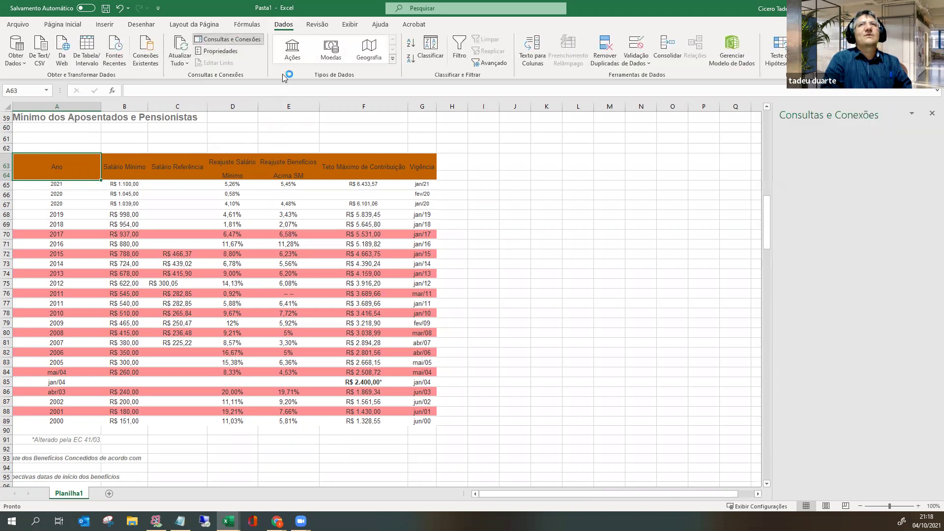
pyautogui.rightClick(811, 166)
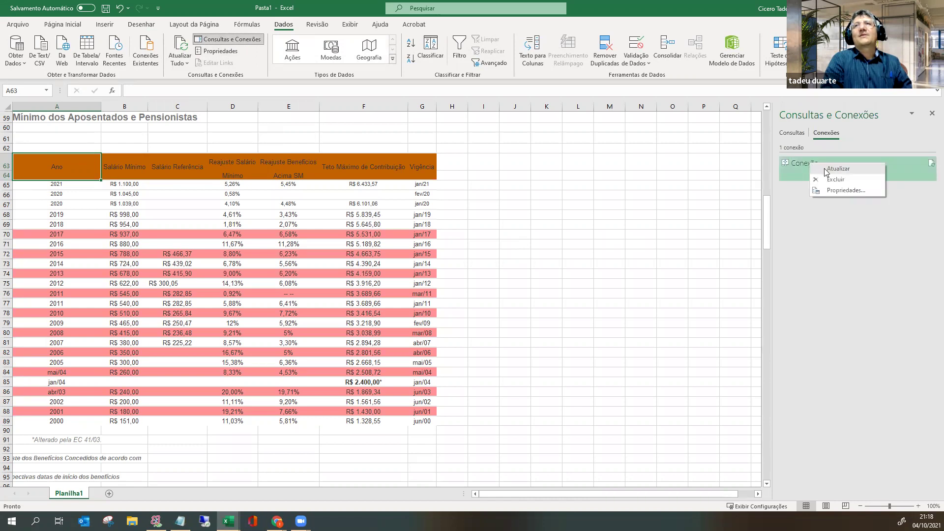
pyautogui.click(841, 191)
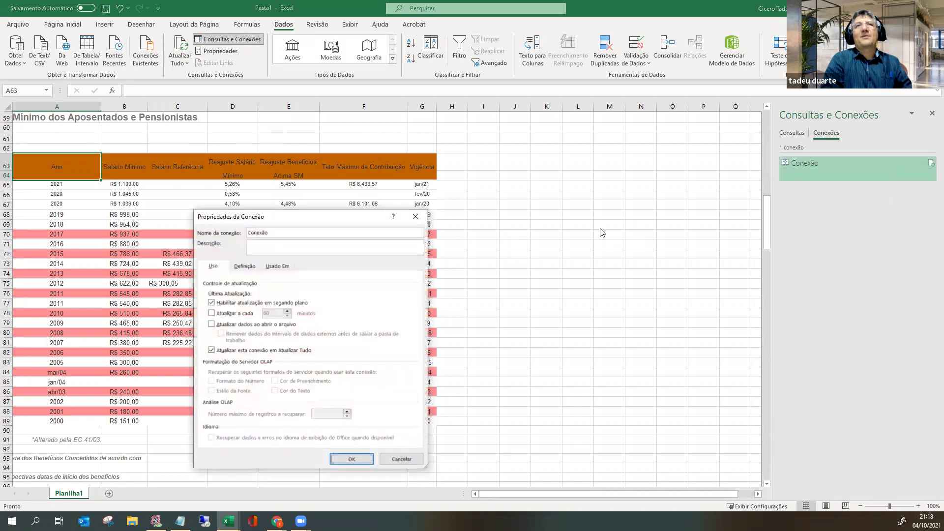
pyautogui.click(245, 267)
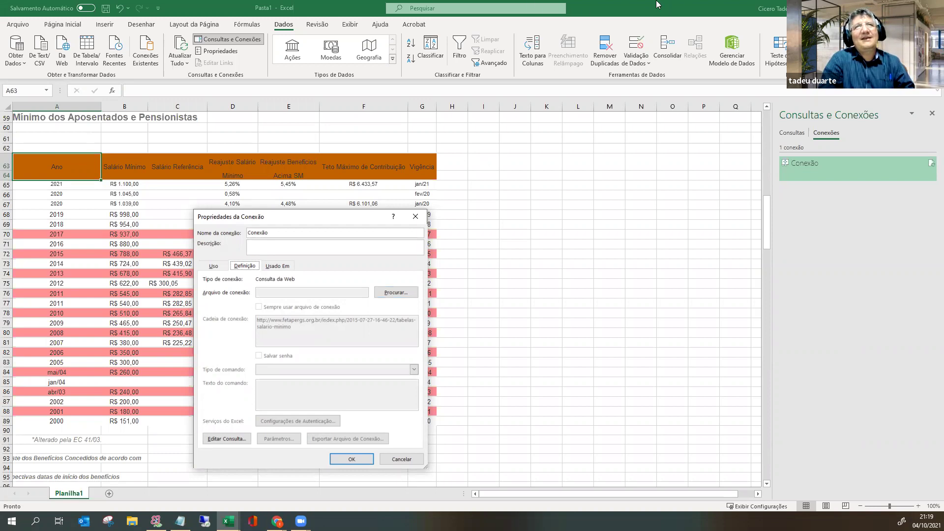
pyautogui.click(415, 216)
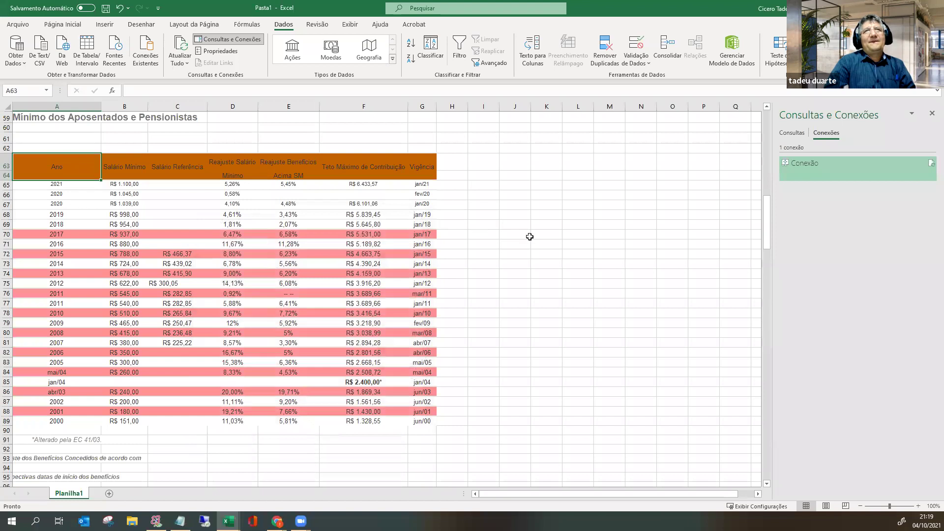